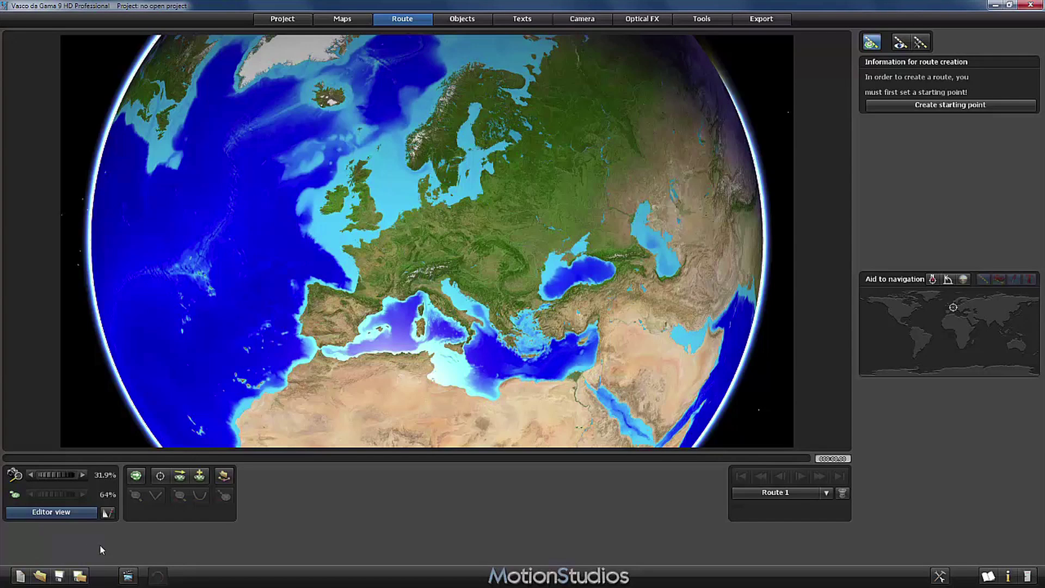
# - Create a new project in Simple map mode, keeping the HDTV 1080/25p video template
pyautogui.click(21, 575)
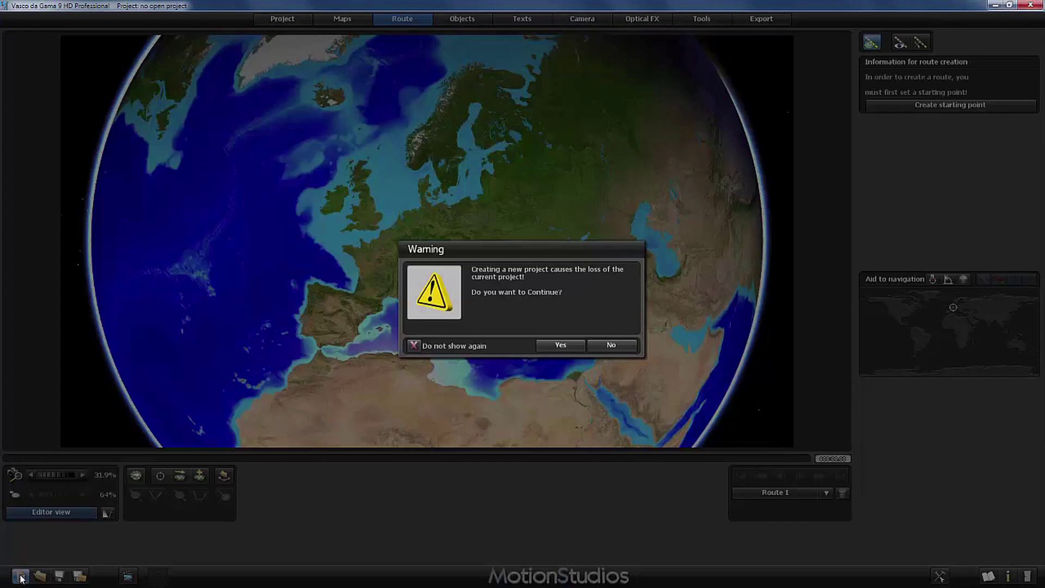
pyautogui.click(558, 345)
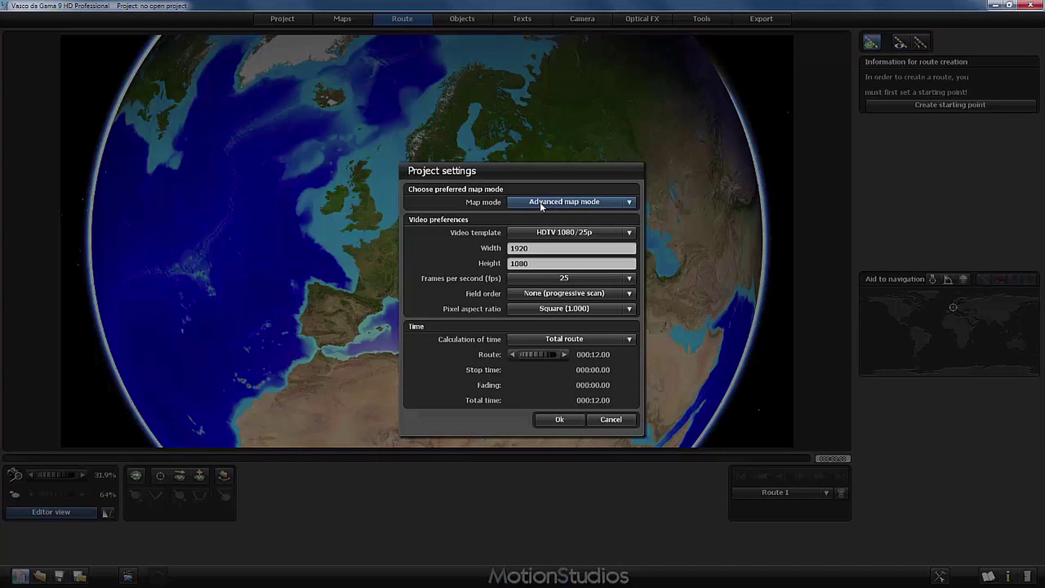
pyautogui.click(587, 203)
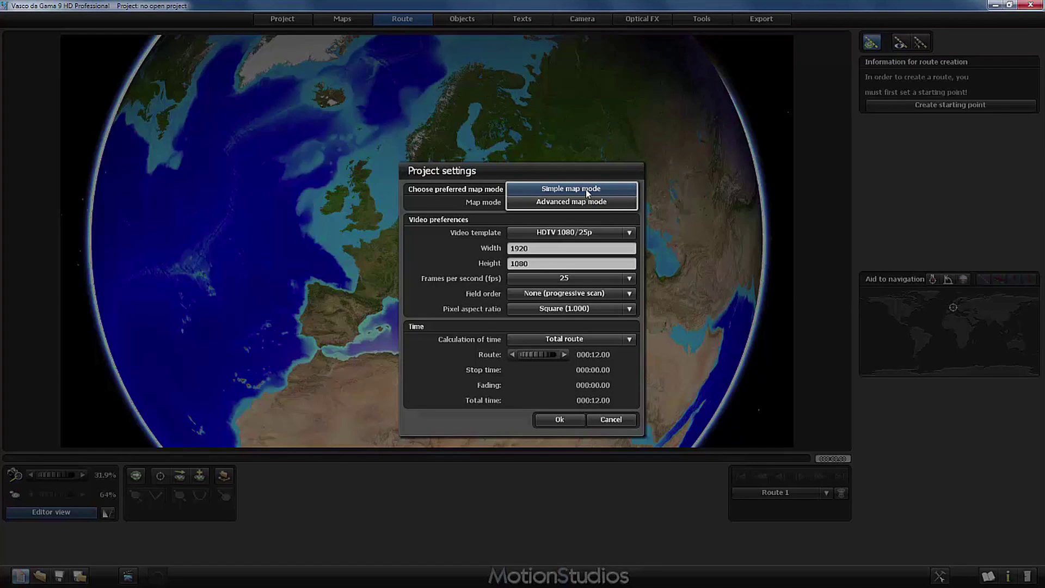
pyautogui.click(586, 190)
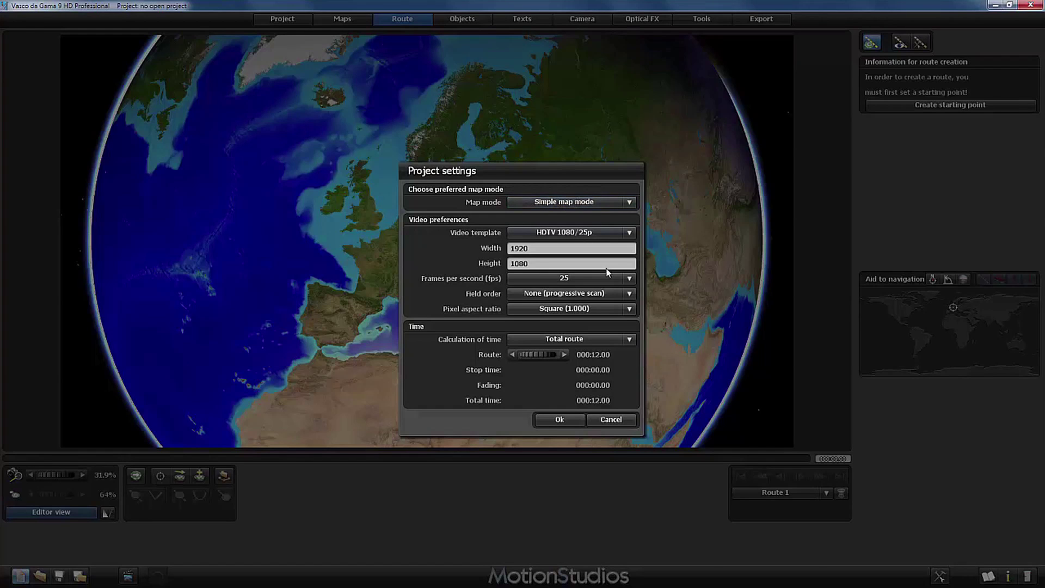
pyautogui.click(559, 422)
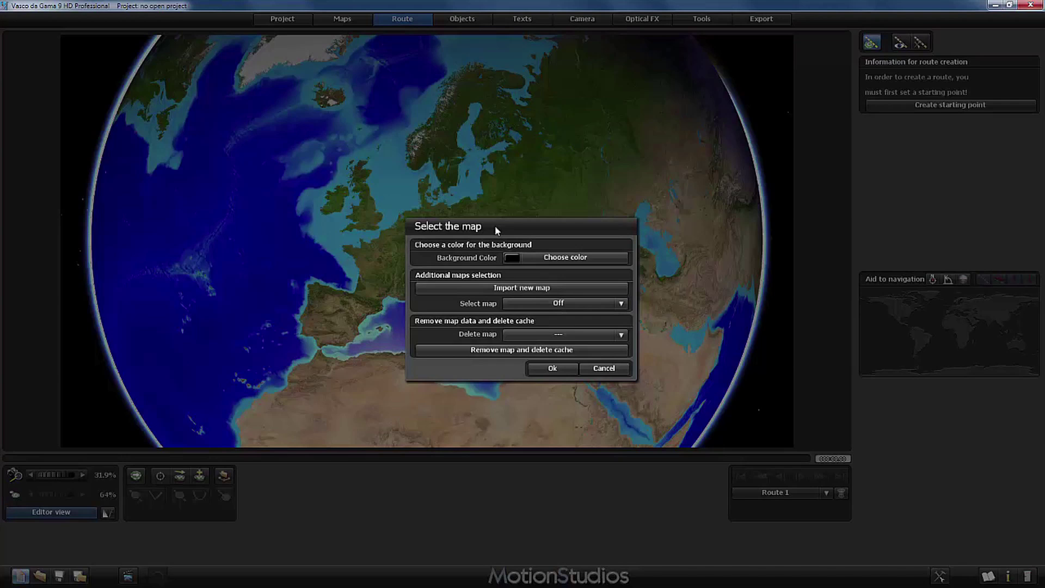
# - Choose the image Muenchen.tif from the Simple Map Mode folder for import as a new map
pyautogui.click(507, 289)
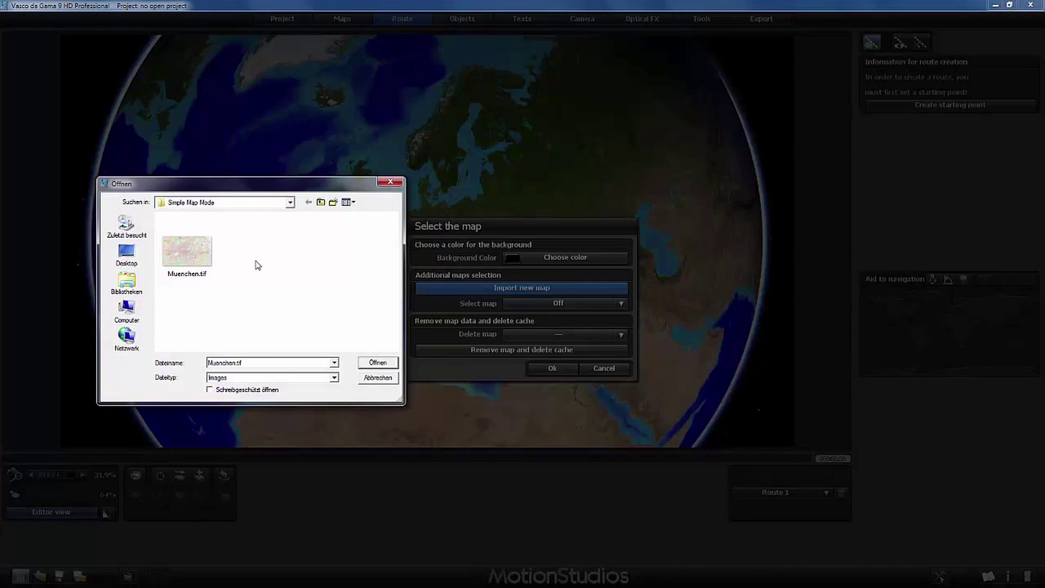
pyautogui.moveTo(185, 257)
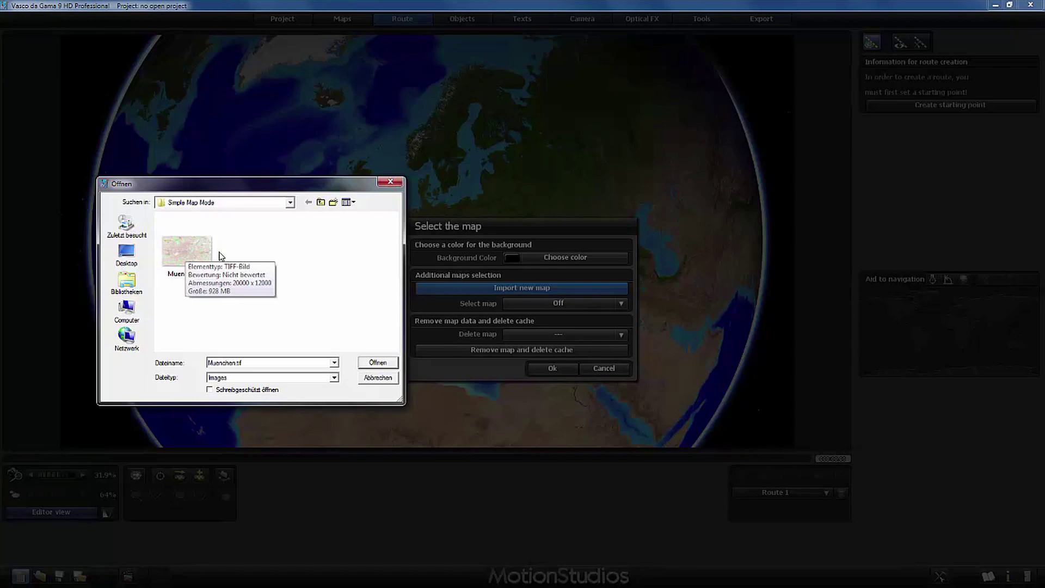
pyautogui.click(201, 263)
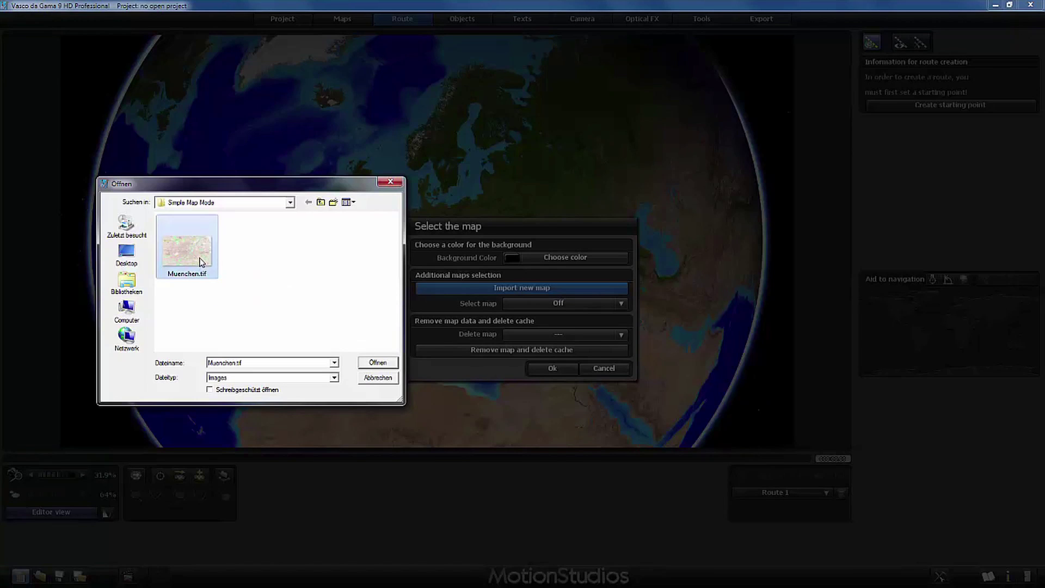
pyautogui.click(377, 362)
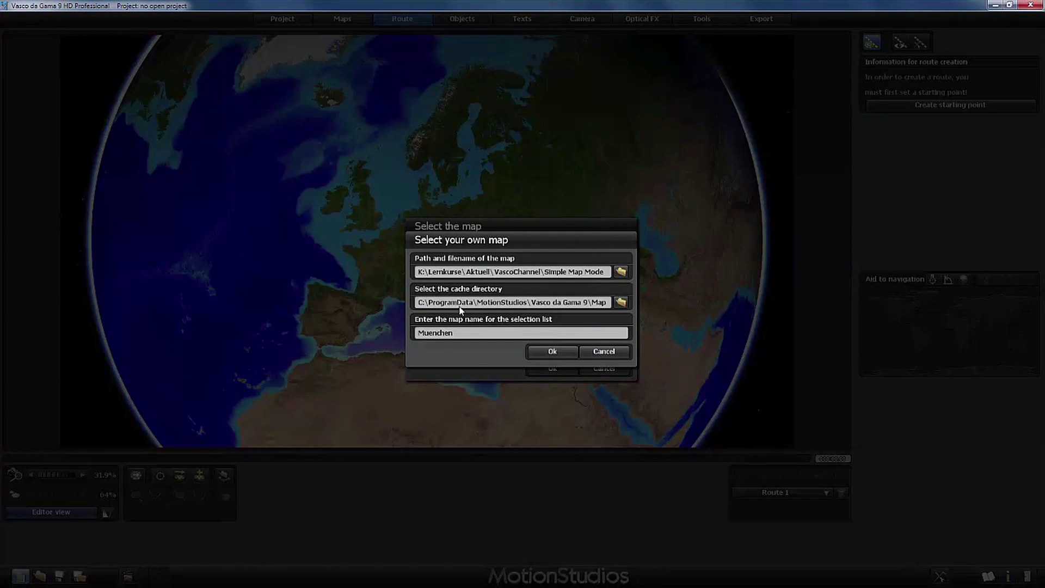
# - Name the imported map "Munich 2D" and load it as the project's map
pyautogui.click(464, 335)
pyautogui.press('BackSpace')
pyautogui.press('BackSpace')
pyautogui.press('BackSpace')
pyautogui.press('BackSpace')
pyautogui.press('BackSpace')
pyautogui.press('BackSpace')
pyautogui.write('nich 2D')
pyautogui.click(547, 353)
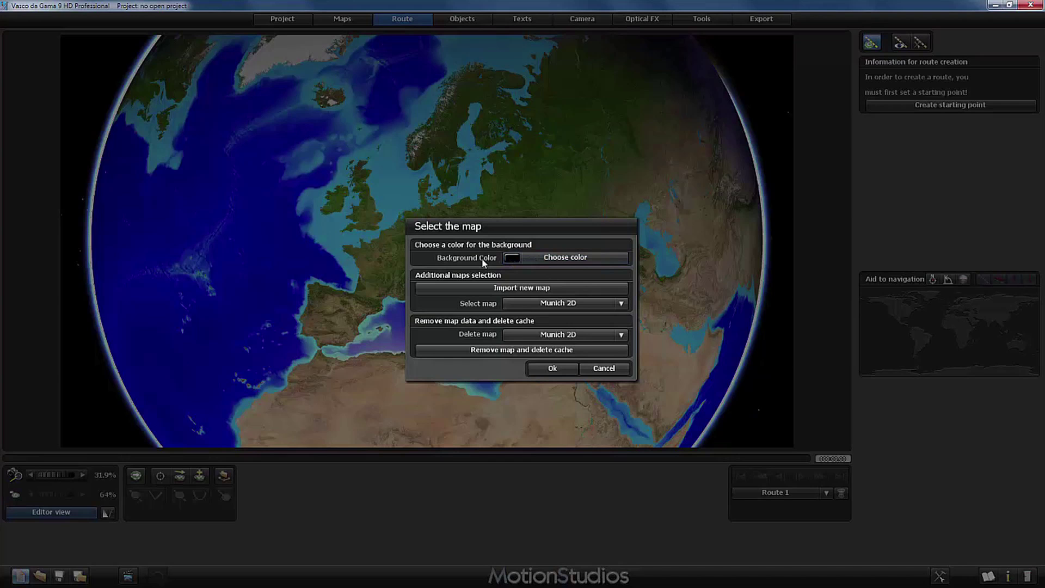
pyautogui.click(540, 368)
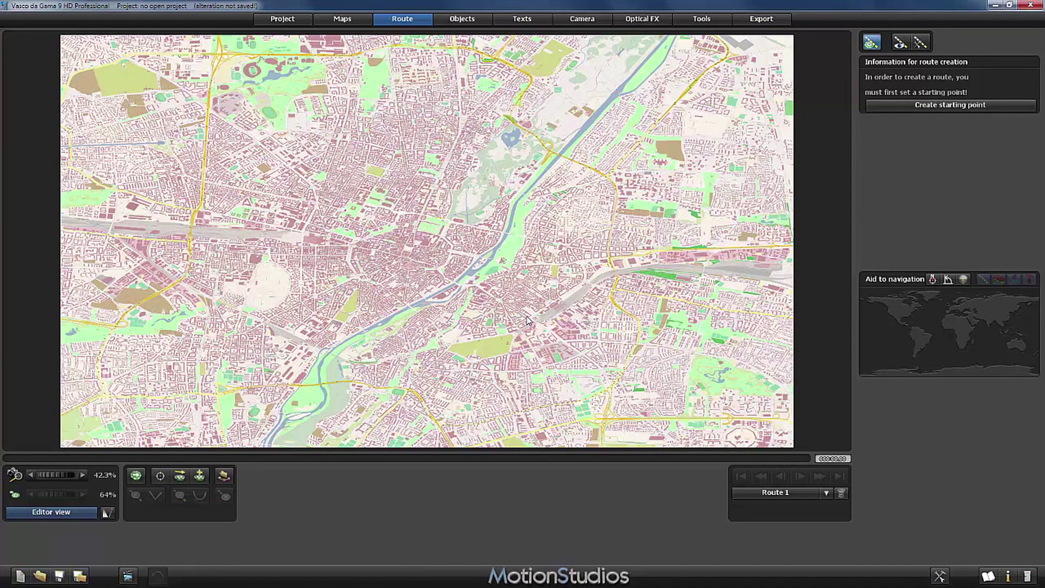
# - Create the route's starting point and place it where Marstallstraße meets Maximilianstraße, near the Hotel Vier Jahreszeiten
pyautogui.scroll(-1, 527, 320)
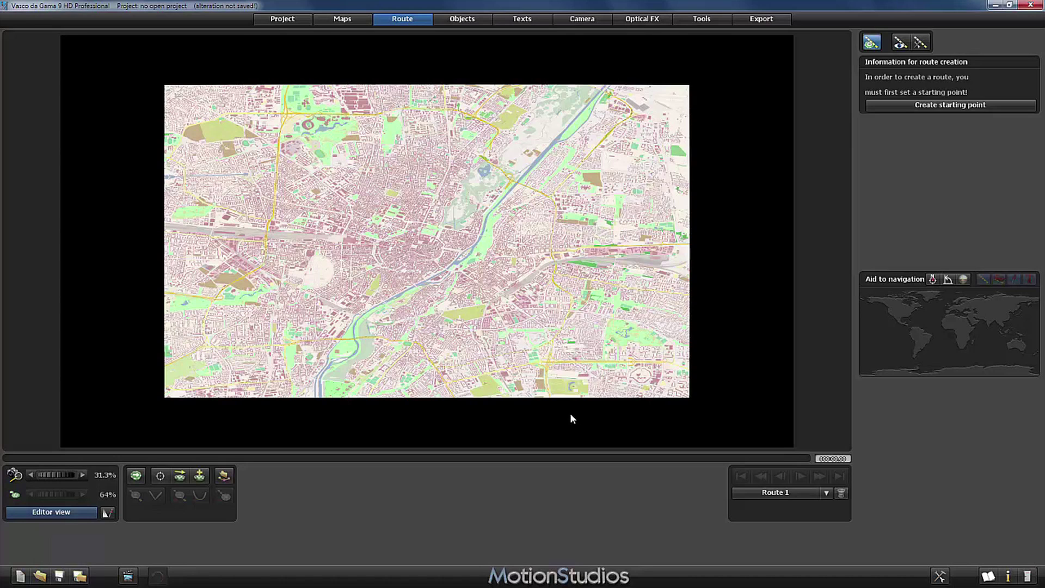
pyautogui.scroll(5, 326, 387)
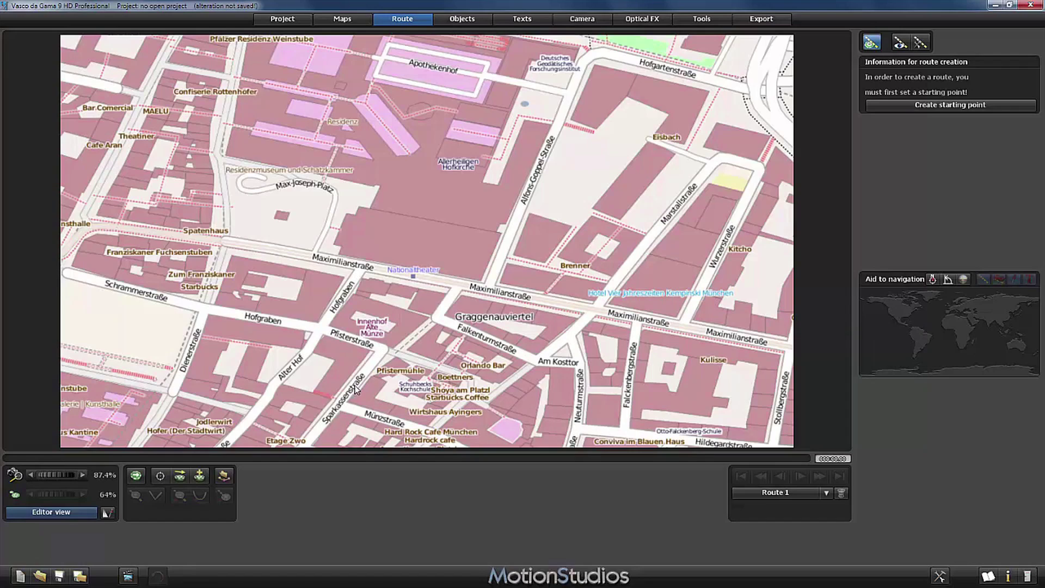
pyautogui.moveTo(385, 333); pyautogui.dragTo(403, 259)
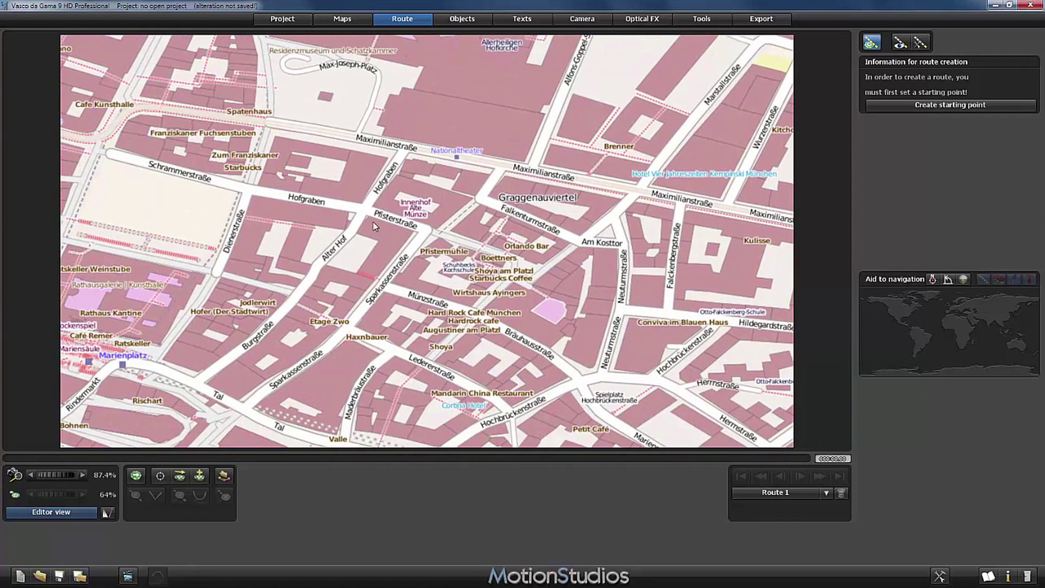
pyautogui.moveTo(431, 177); pyautogui.dragTo(129, 226)
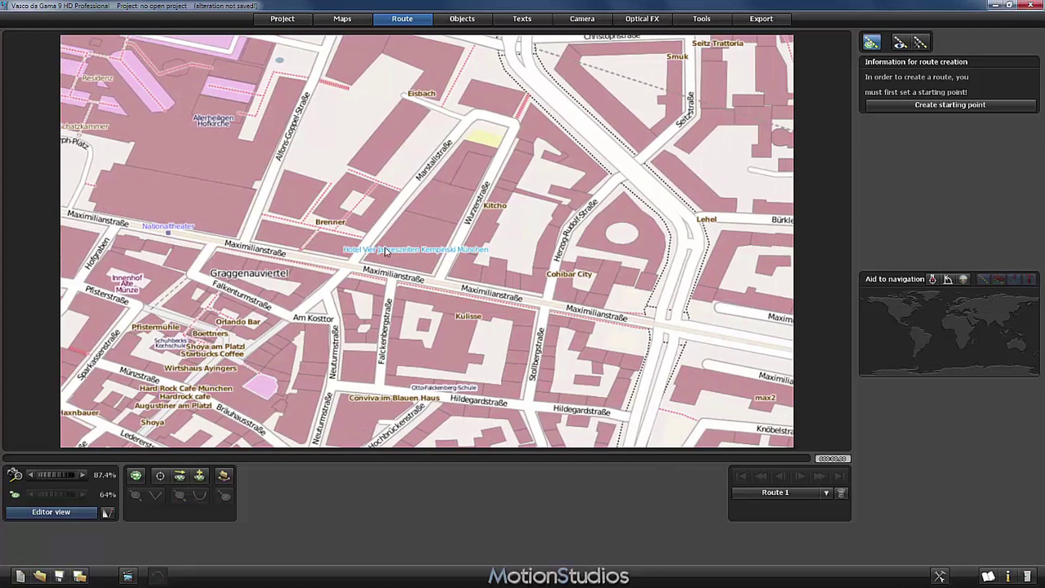
pyautogui.scroll(2, 387, 243)
pyautogui.scroll(1, 382, 272)
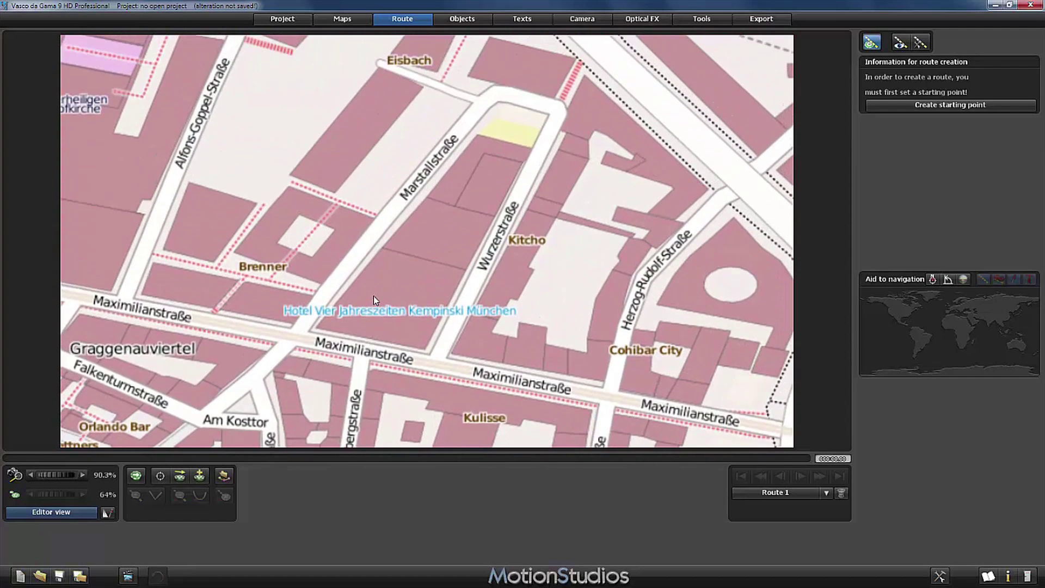
pyautogui.click(914, 106)
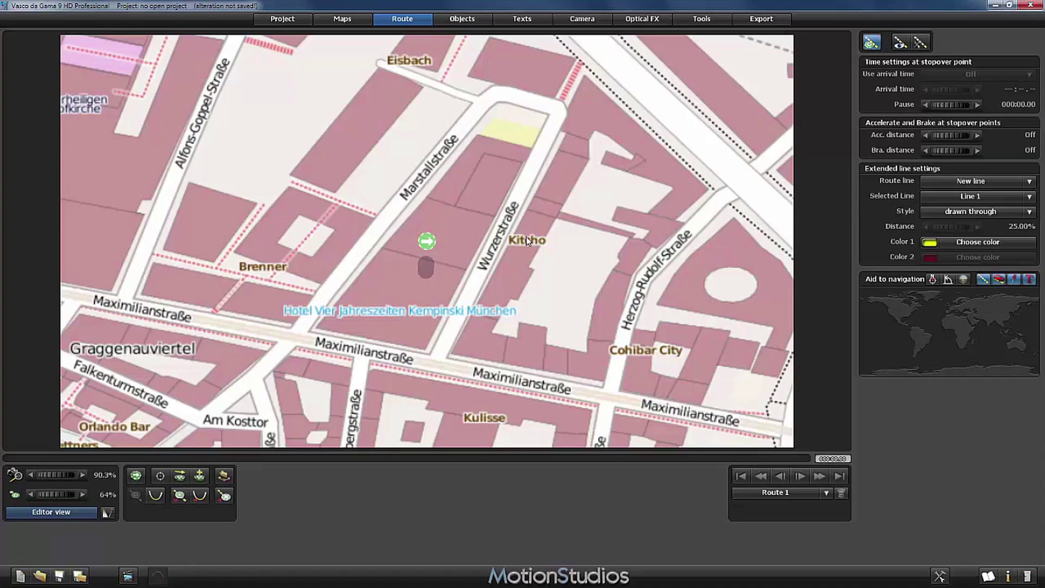
pyautogui.moveTo(428, 241)
pyautogui.mouseDown()
pyautogui.moveTo(391, 281)
pyautogui.moveTo(299, 330)
pyautogui.mouseUp()
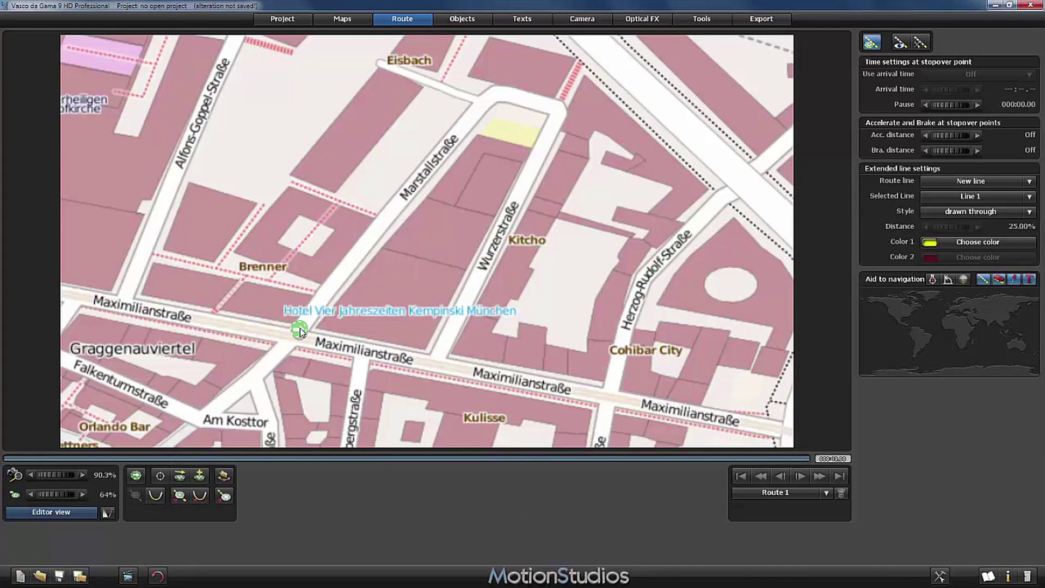
# - Turn on end point setting and add route points along Marstallstraße up to the start of the bend near Eisbach
pyautogui.click(222, 496)
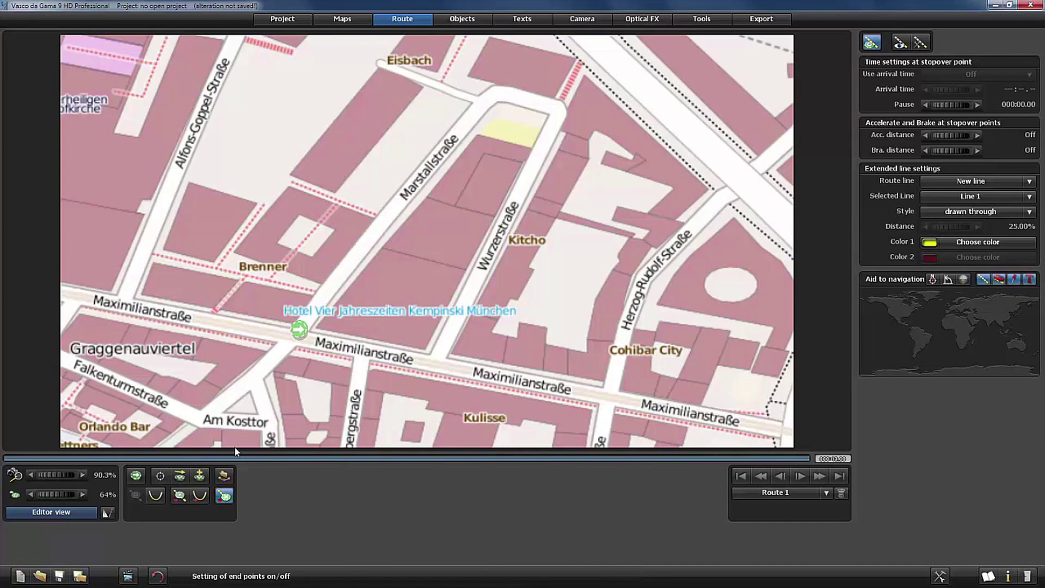
pyautogui.click(314, 309)
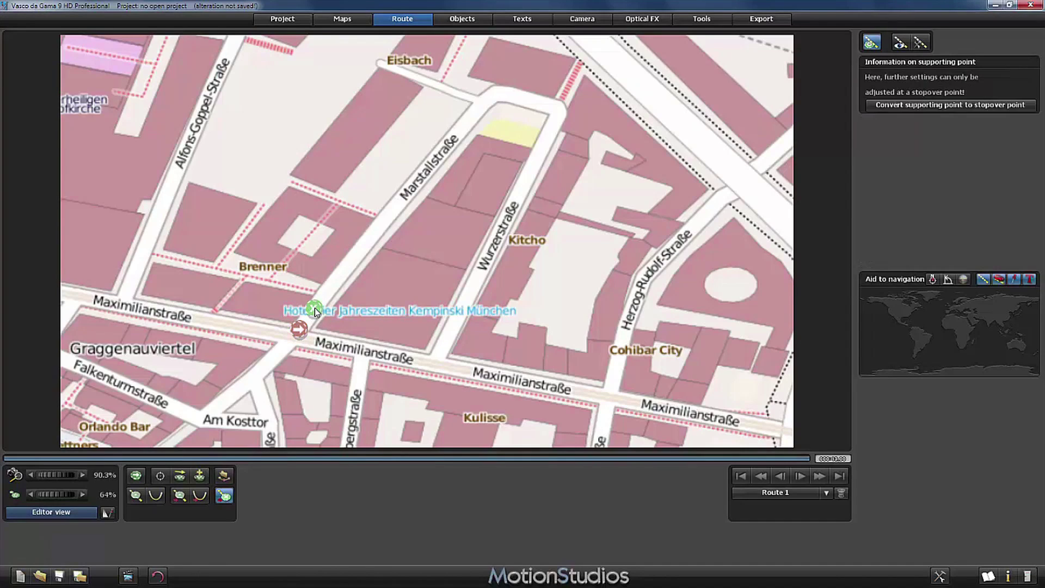
pyautogui.click(329, 287)
pyautogui.click(348, 265)
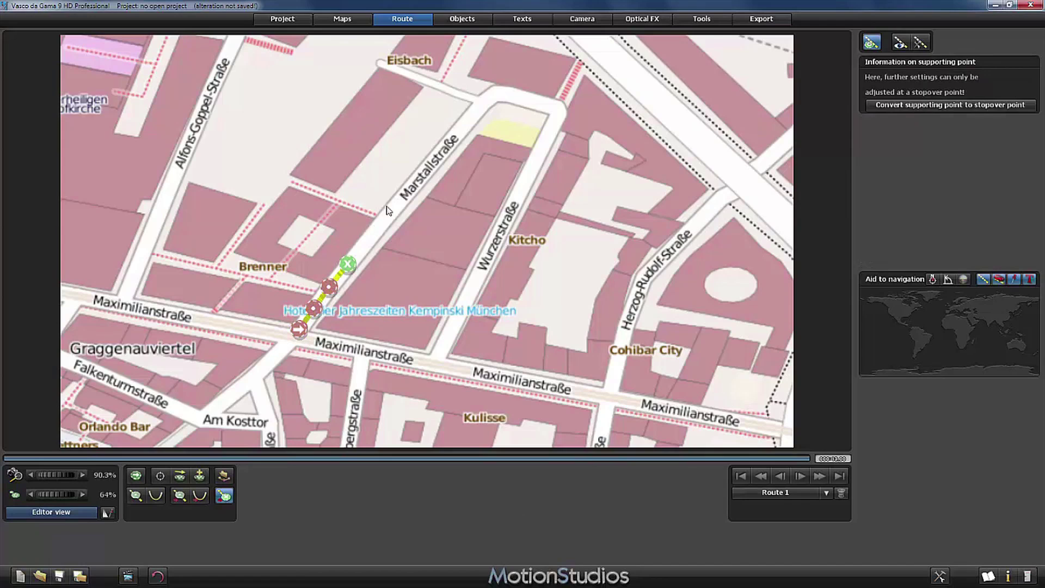
pyautogui.click(470, 118)
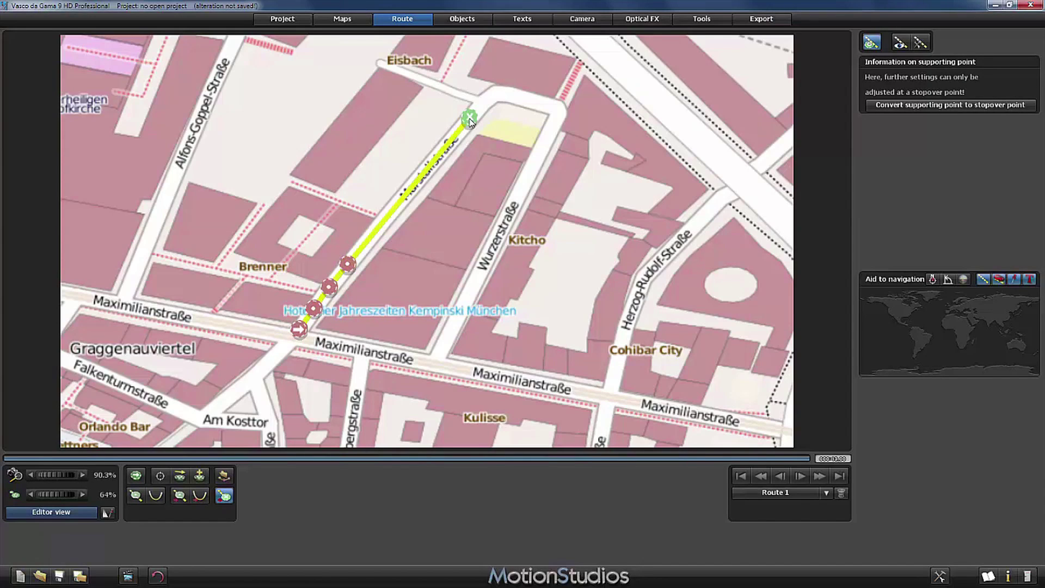
# - Continue the route with points around the bend and down Wurzerstraße to Maximilianstraße
pyautogui.click(486, 100)
pyautogui.click(502, 94)
pyautogui.click(531, 99)
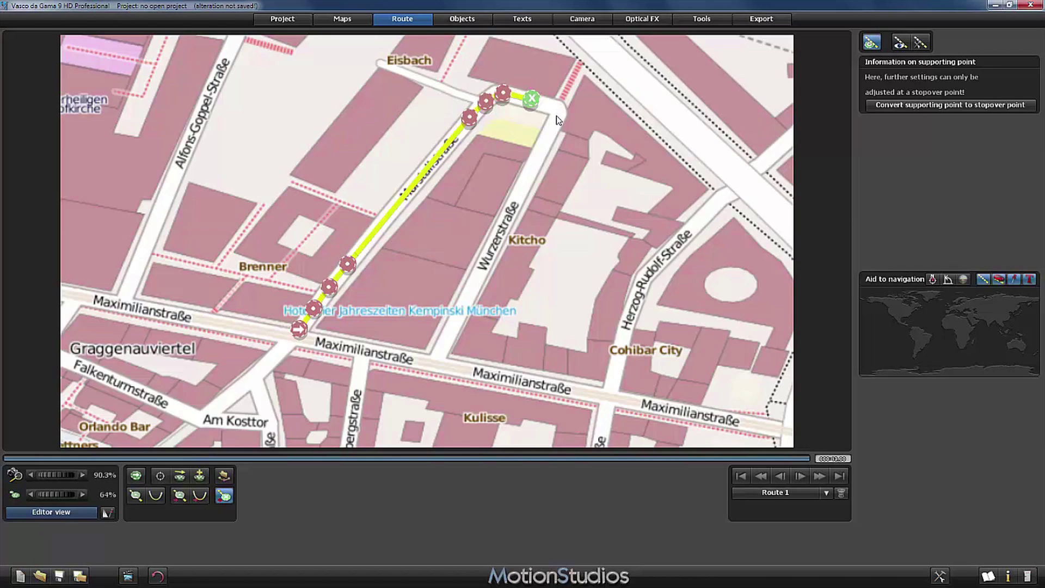
pyautogui.click(557, 105)
pyautogui.click(556, 120)
pyautogui.click(528, 179)
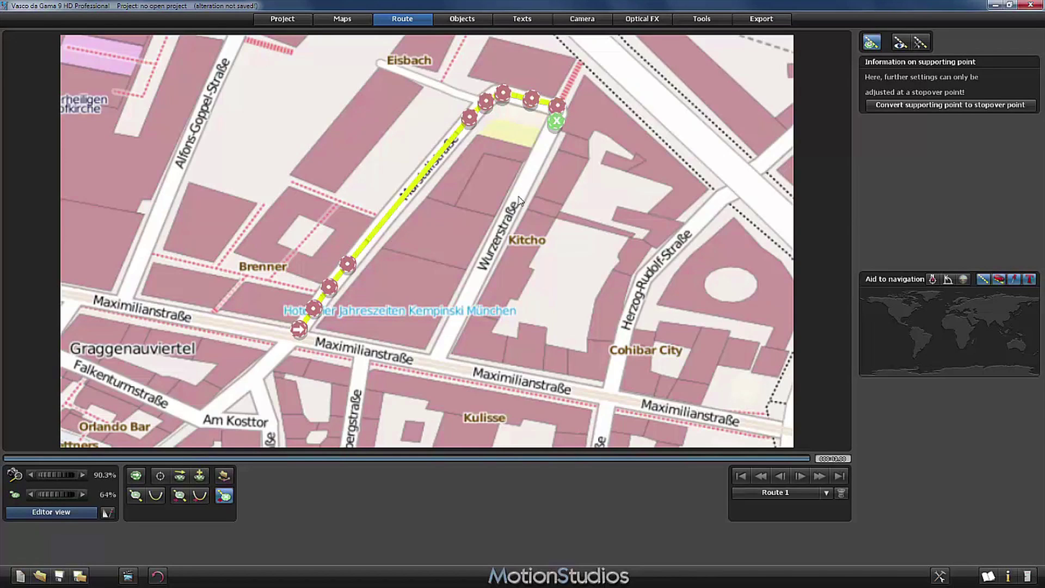
pyautogui.click(443, 346)
pyautogui.click(437, 365)
# - Extend the route with points eastward along Maximilianstraße, past Herzog-Rudolf-Straße
pyautogui.click(464, 370)
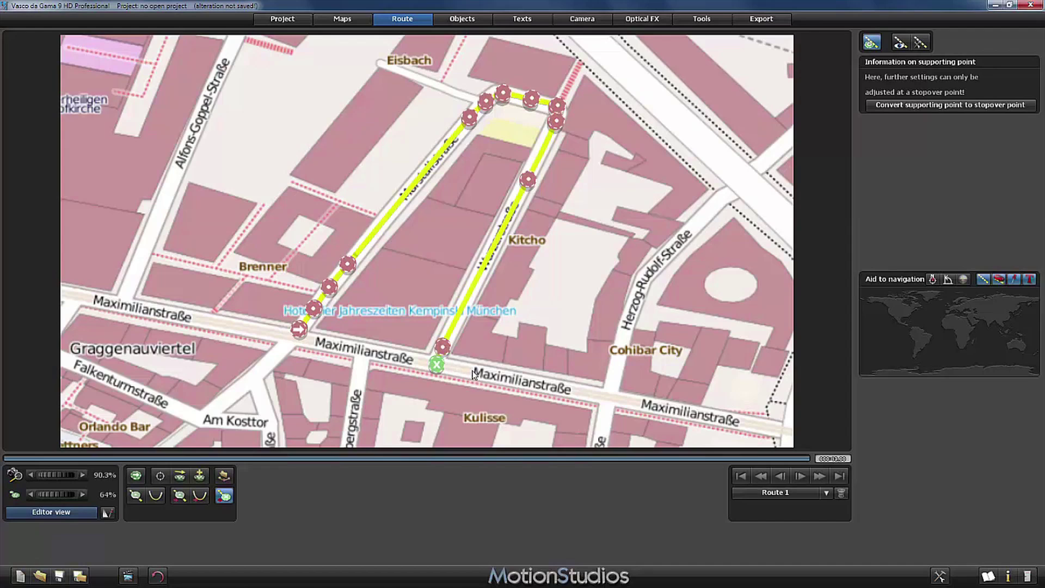
pyautogui.click(575, 391)
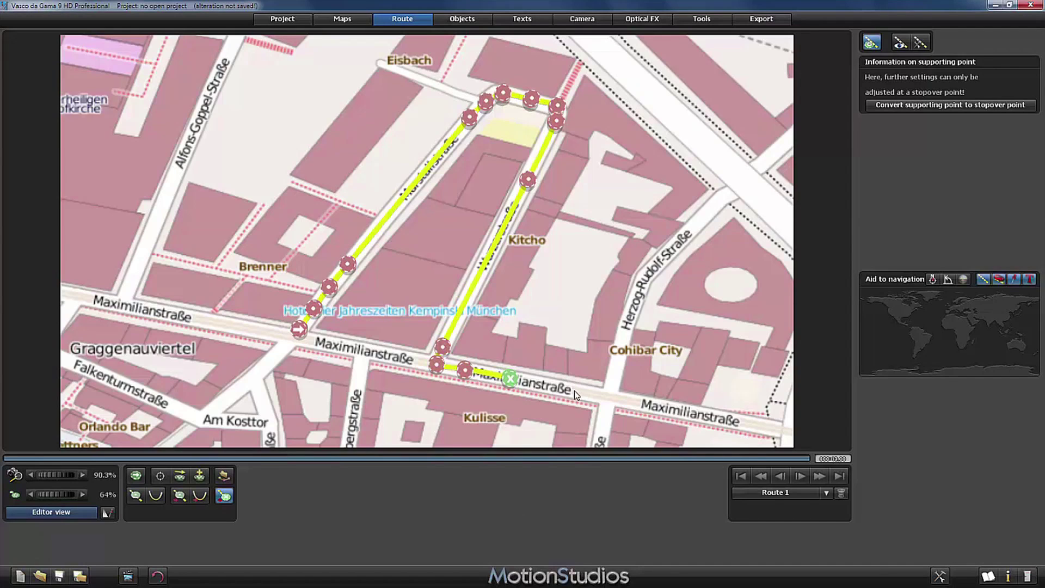
pyautogui.click(752, 423)
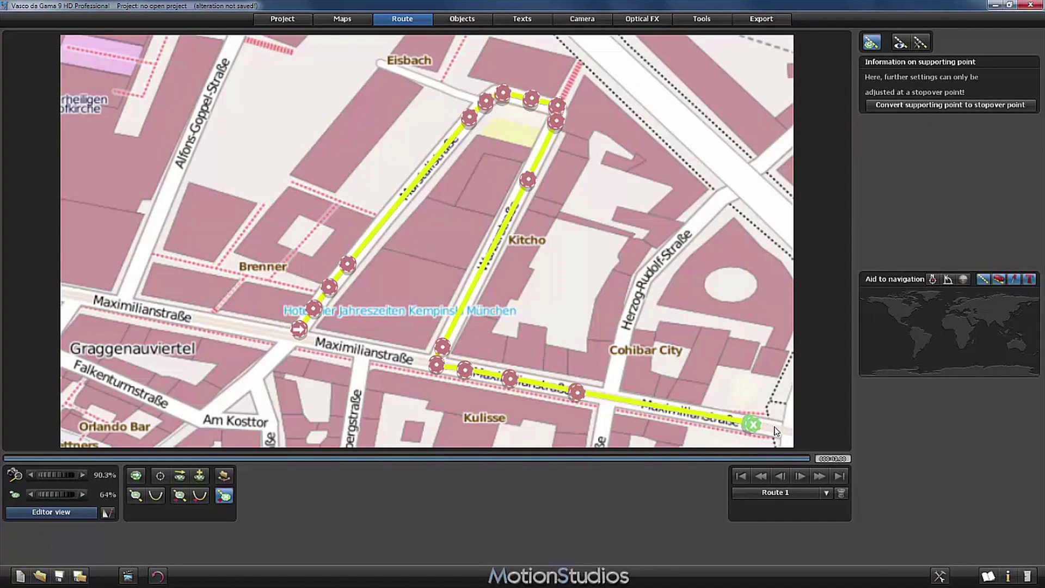
pyautogui.click(780, 429)
# - Switch the camera to Simple camera, zoom it to 90.27% and apply the camera settings
pyautogui.click(581, 19)
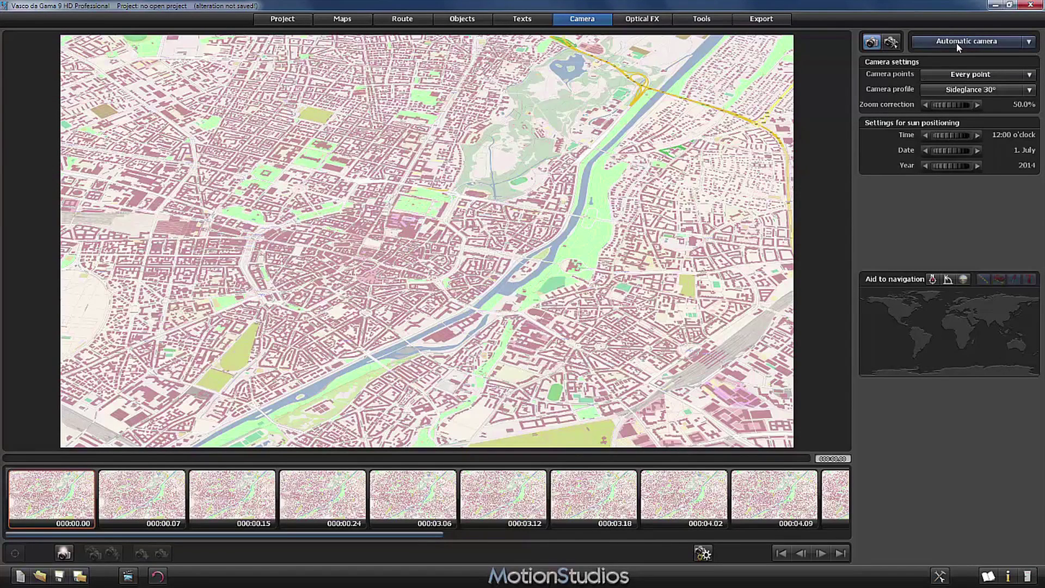
pyautogui.click(959, 44)
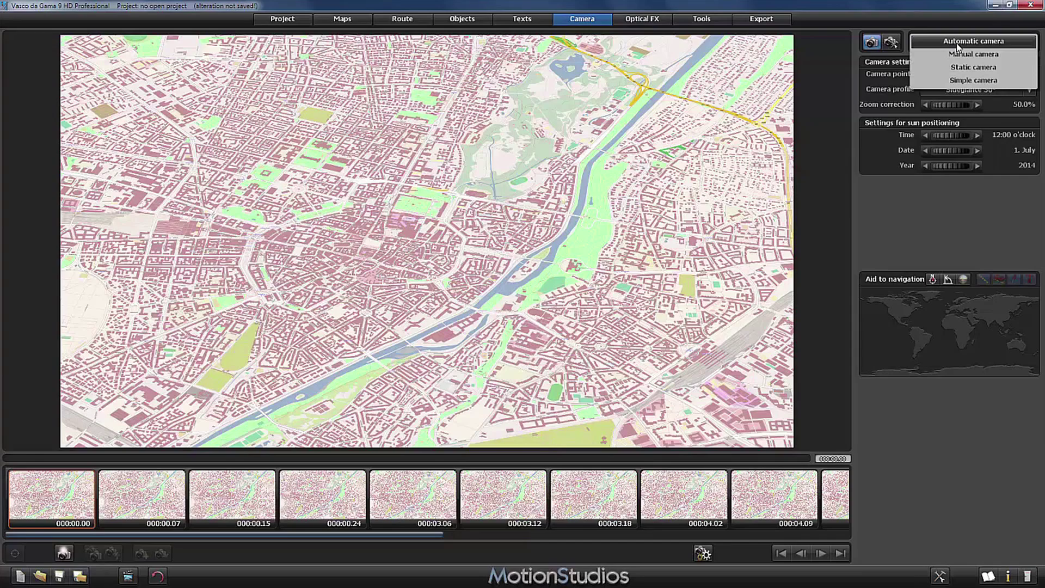
pyautogui.click(957, 81)
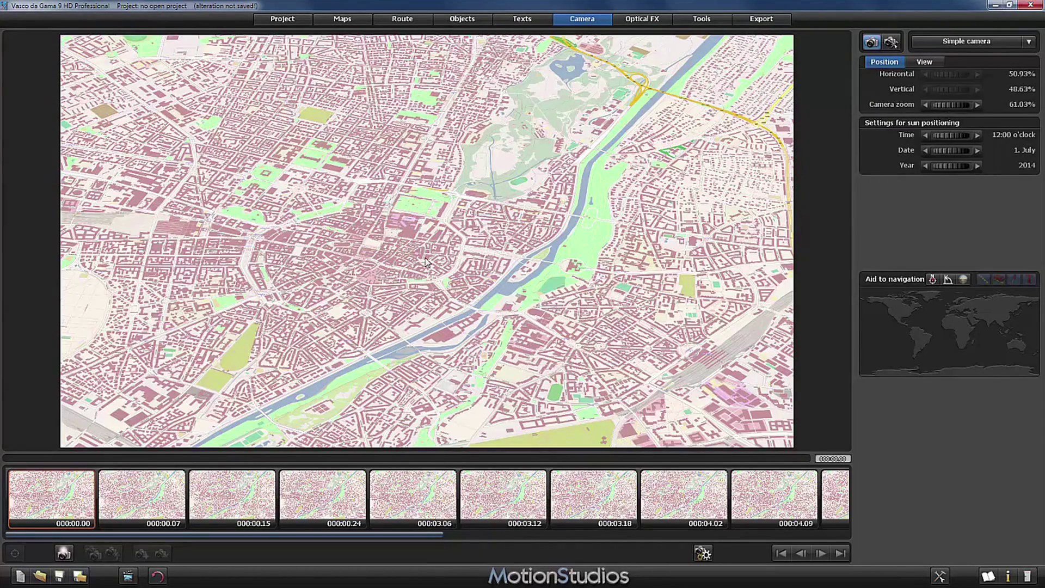
pyautogui.moveTo(953, 105)
pyautogui.mouseDown()
pyautogui.moveTo(941, 107)
pyautogui.moveTo(962, 111)
pyautogui.moveTo(954, 107)
pyautogui.mouseUp()
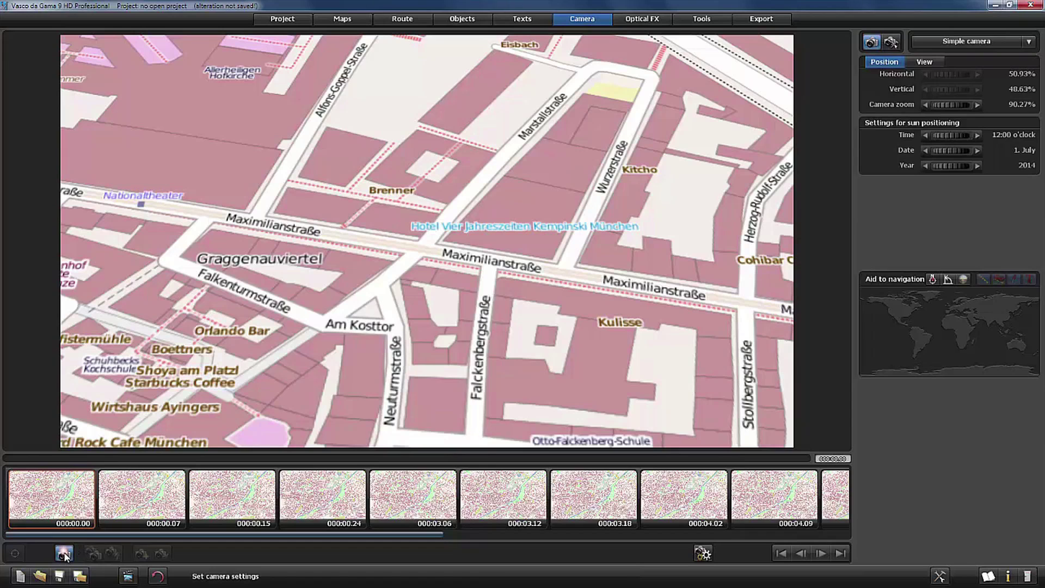
pyautogui.click(64, 554)
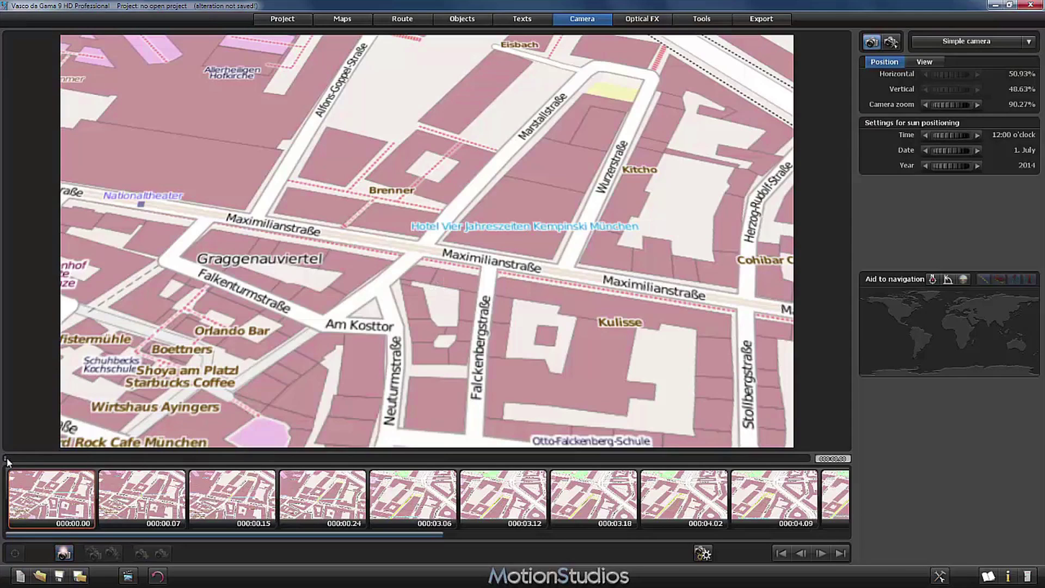
# - Scrub through the animation on the timeline and play the route in the realtime preview
pyautogui.moveTo(8, 459); pyautogui.dragTo(540, 468)
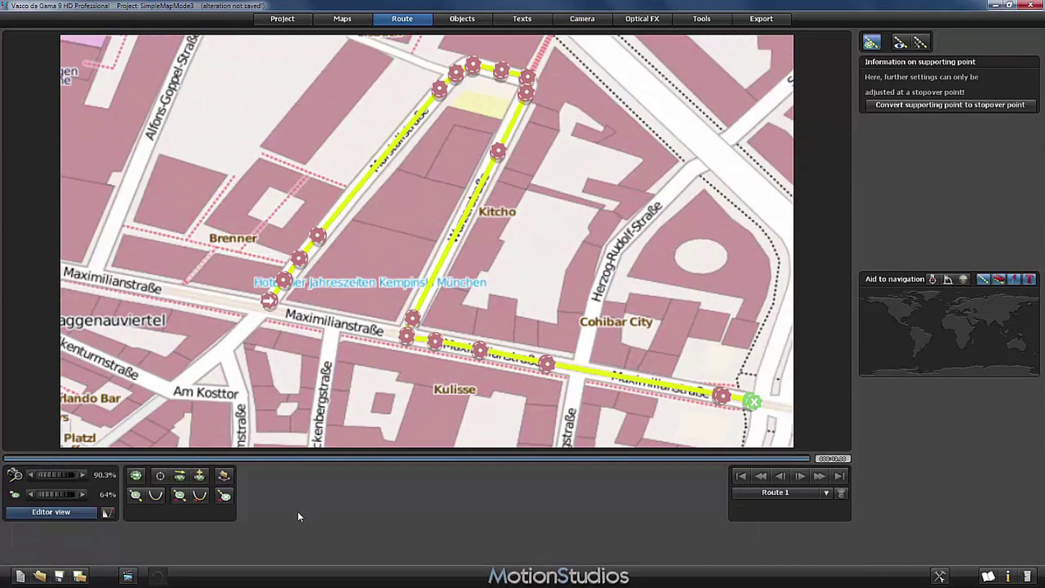
pyautogui.click(128, 575)
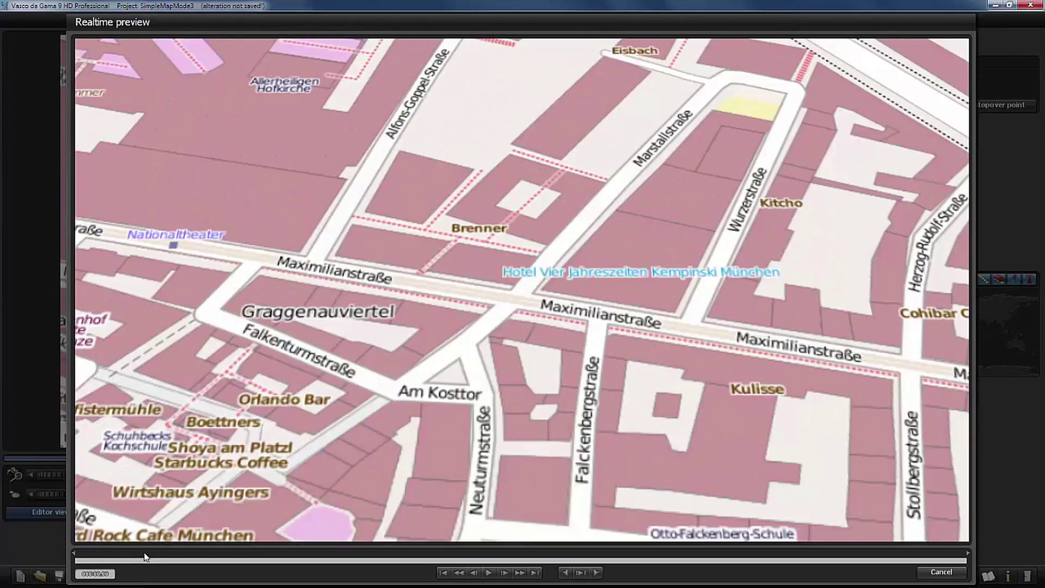
pyautogui.click(489, 573)
pyautogui.click(491, 572)
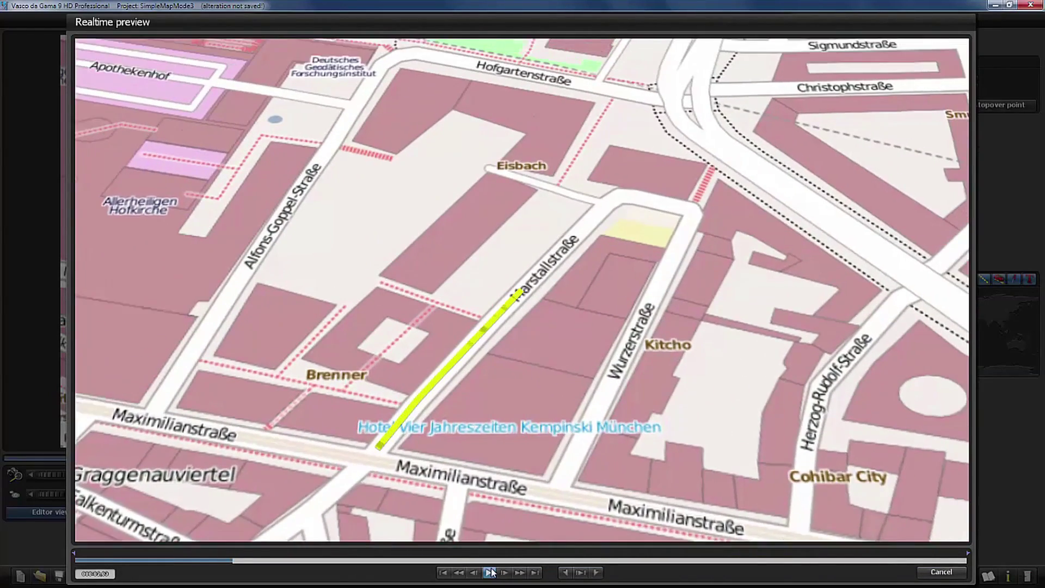